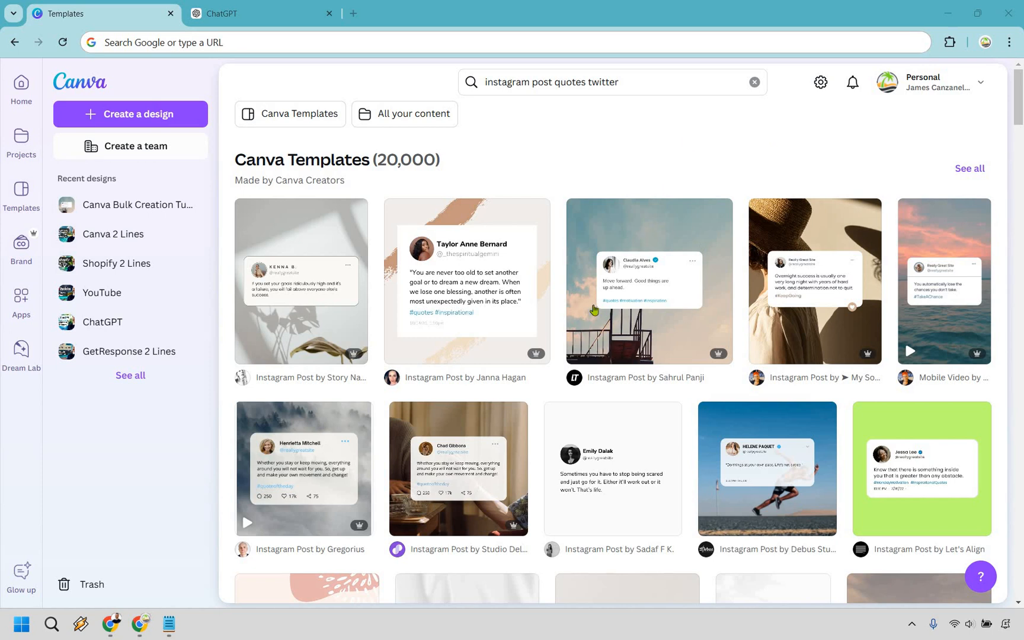
- Open the "Pastel Elegant Instagram Quote Twitter Style" template from the search results for customization
mouse_move(665, 228)
click(650, 247)
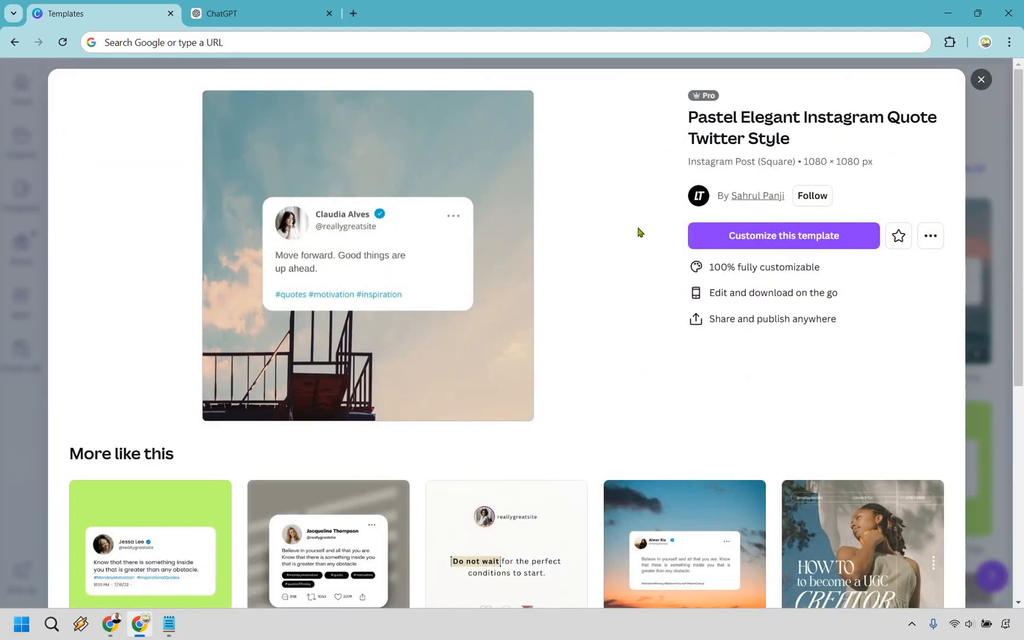
scroll(411, 547, down, 3)
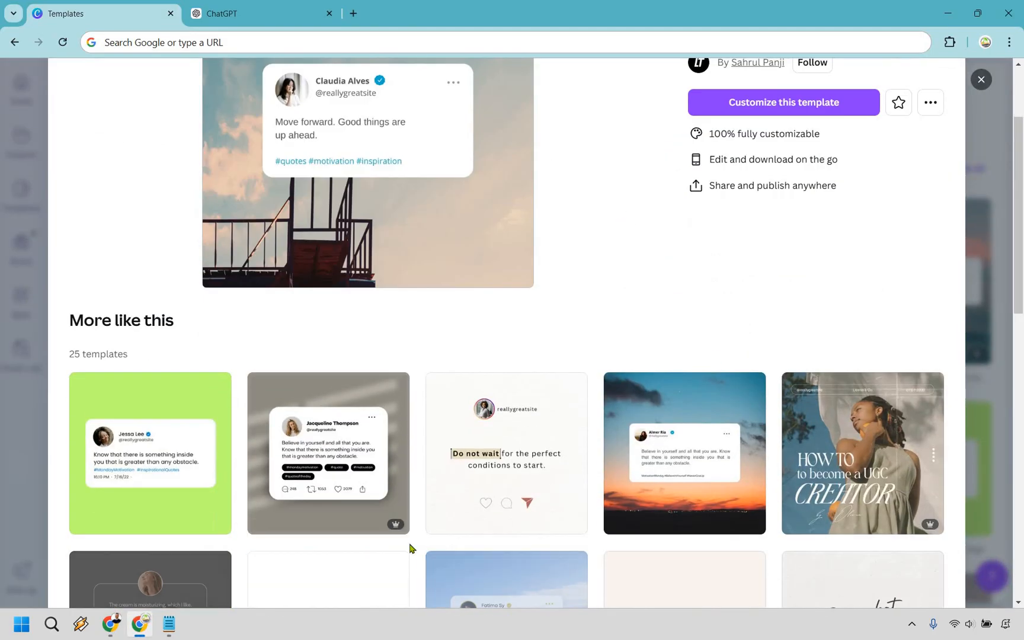
scroll(411, 548, down, 3)
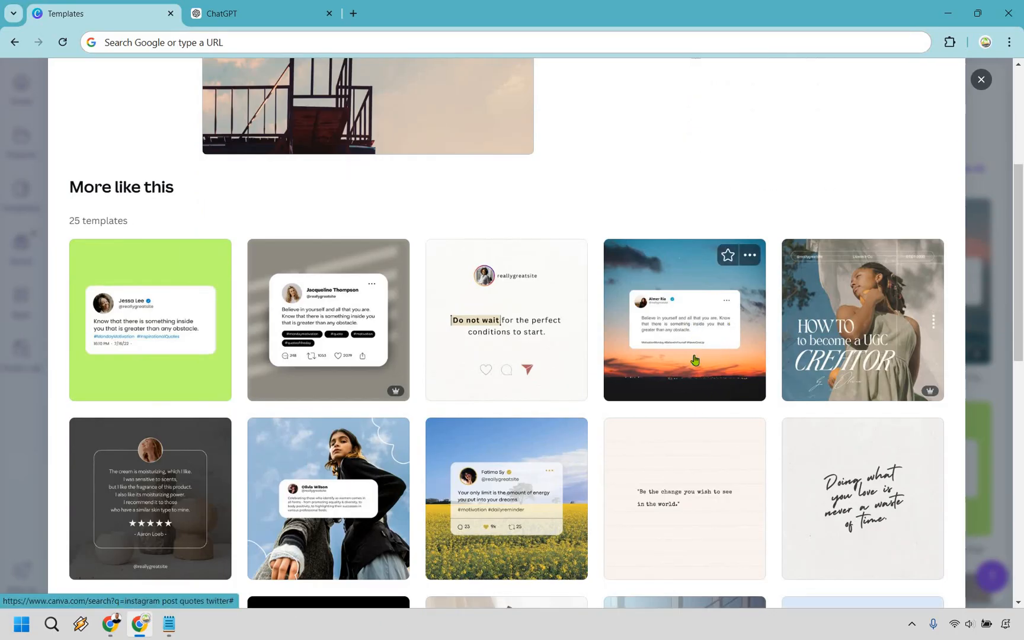
scroll(668, 351, up, 6)
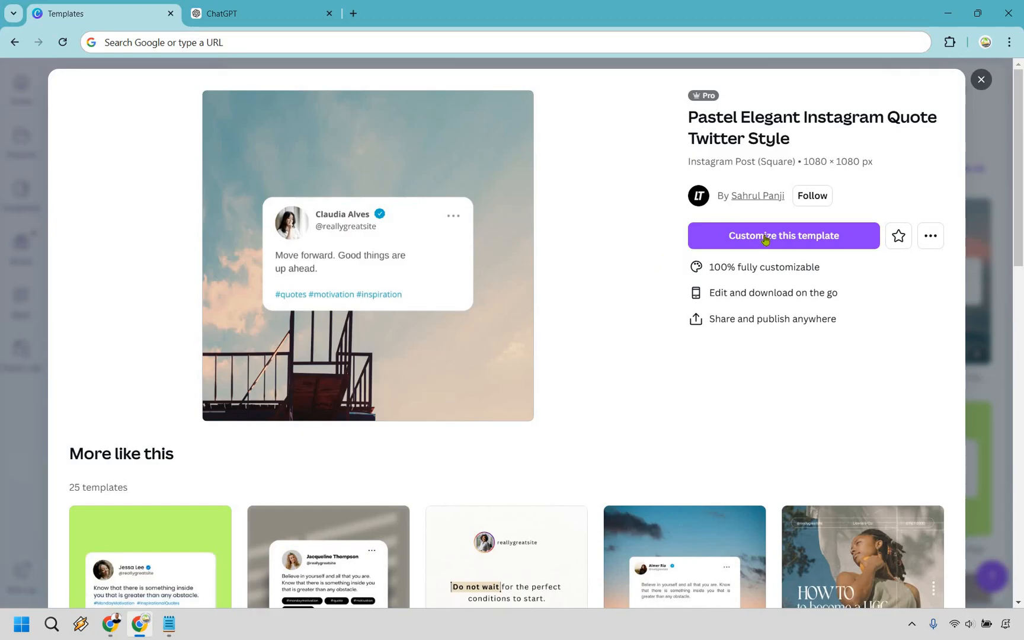
click(765, 237)
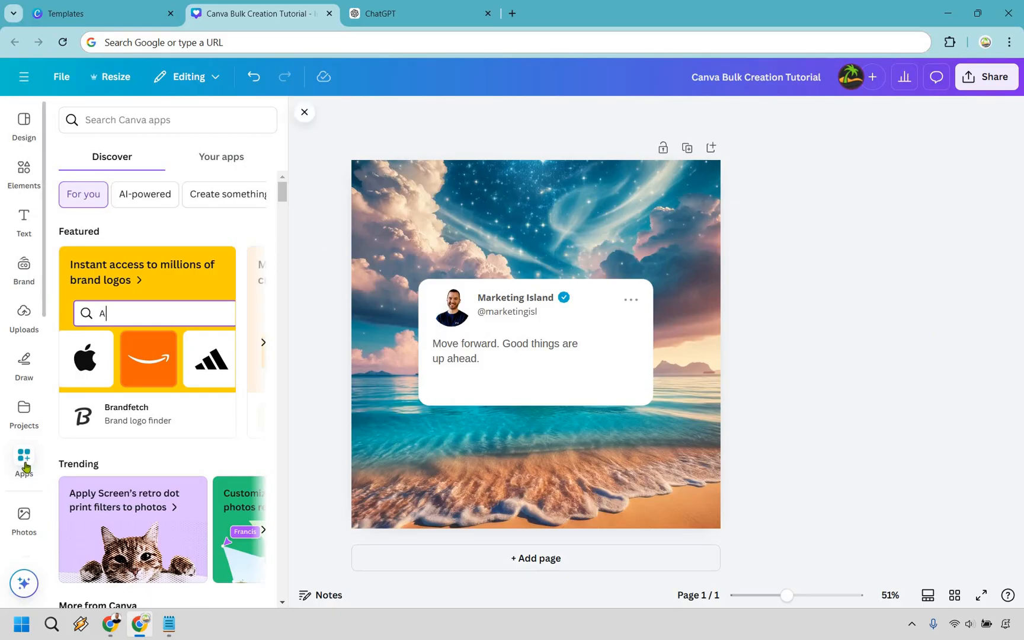
- Search the Canva apps for "bulk create" and open the Bulk create app
click(154, 119)
text(bulk create)
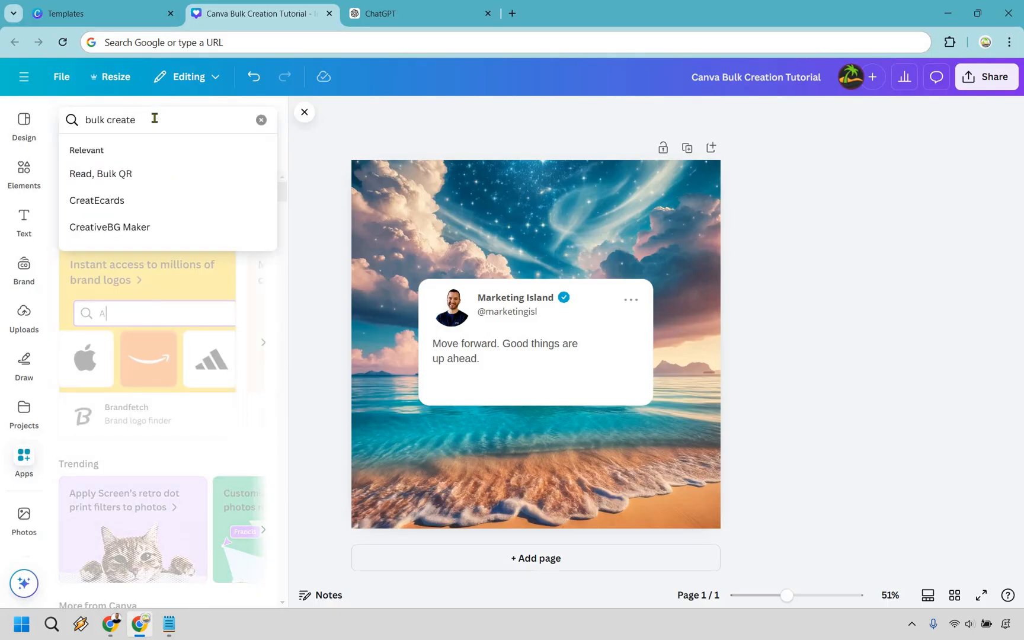
key(Return)
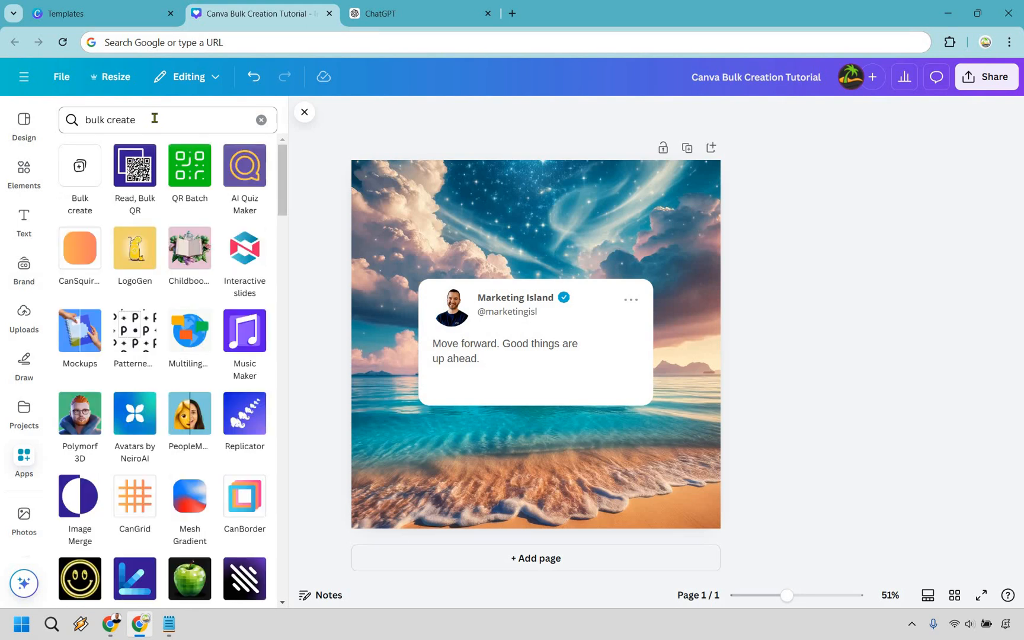
click(81, 167)
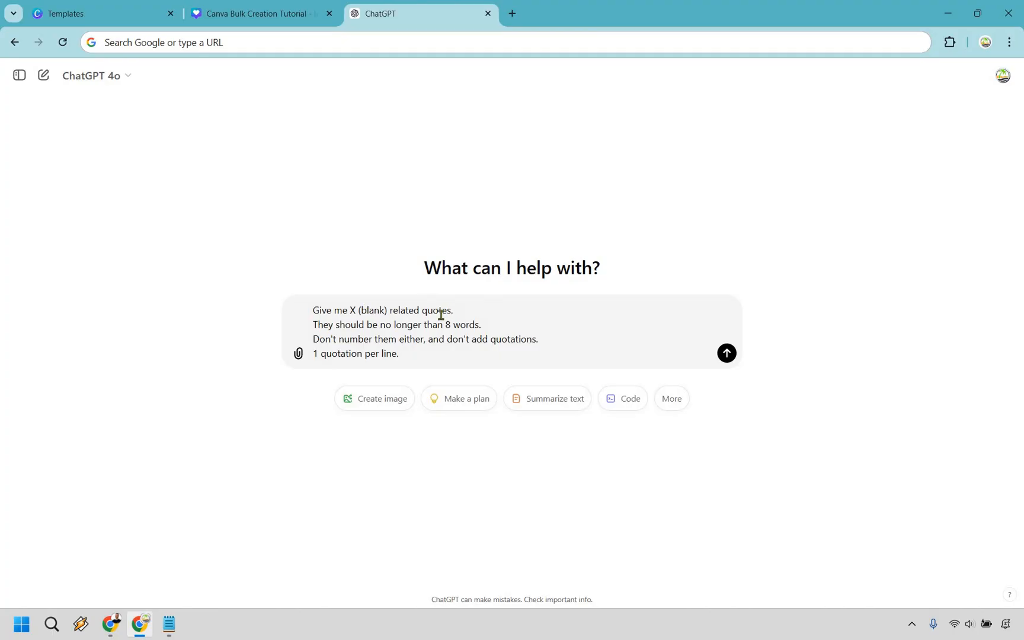
- In ChatGPT, complete the prepared prompt to request 10 business and marketing related quotes, submit it, and copy the response
drag(389, 309, 359, 306)
text(business and)
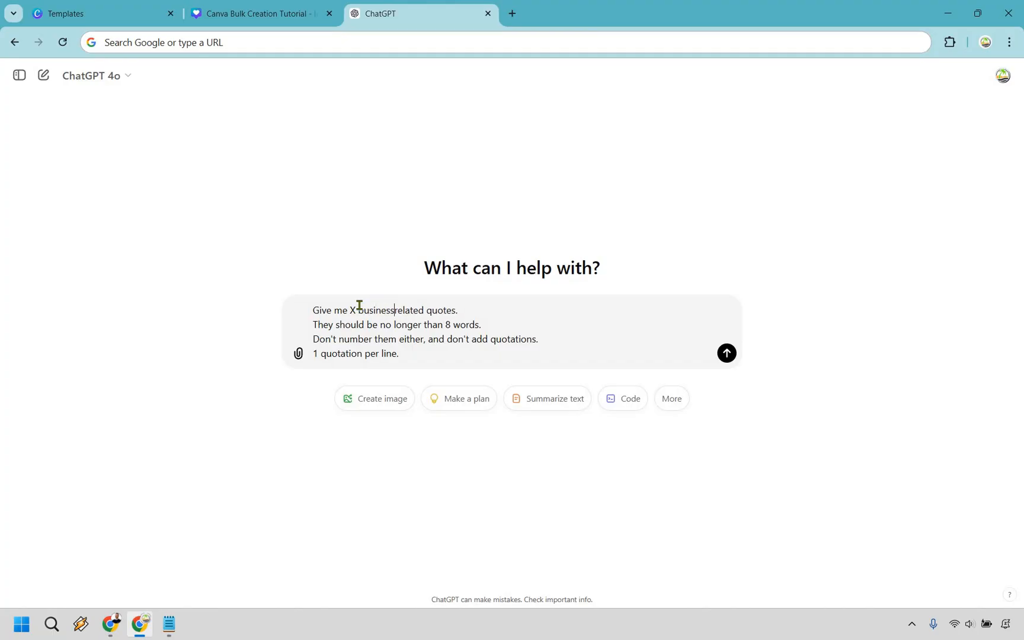
text( marketing)
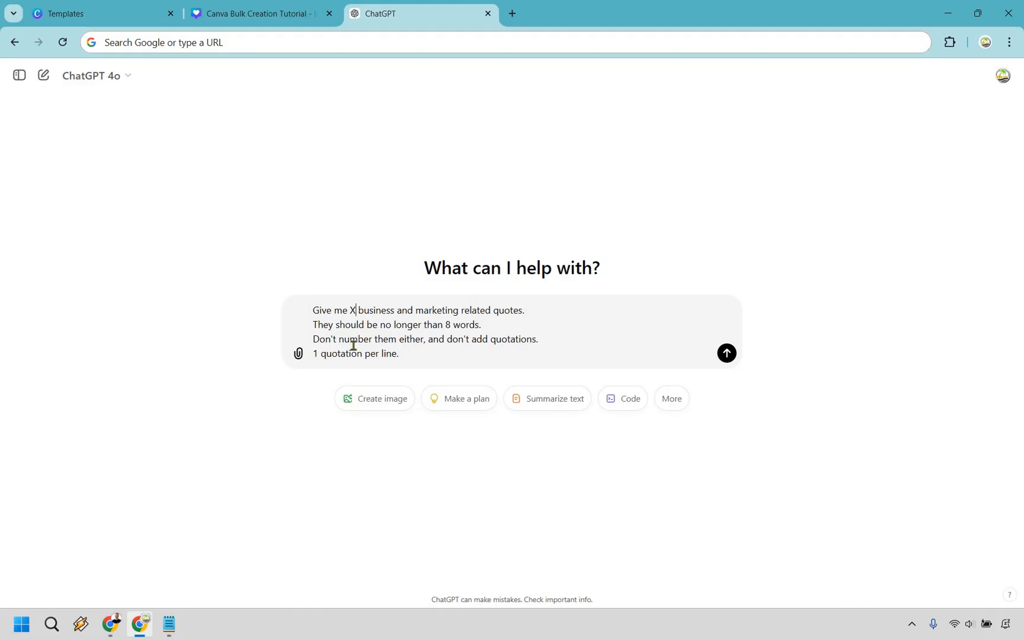
key(BackSpace)
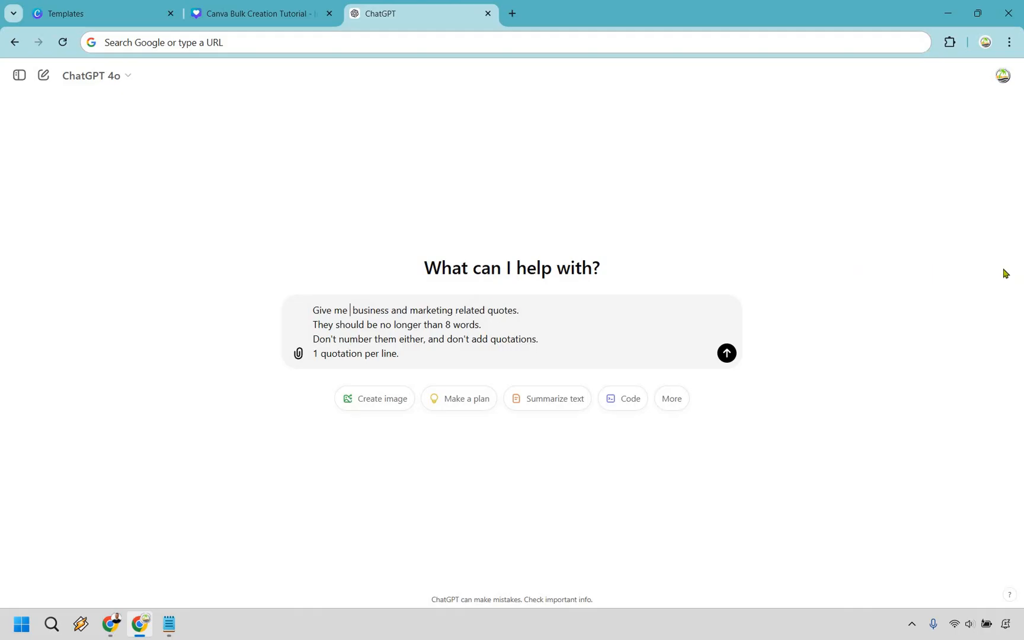
text(10)
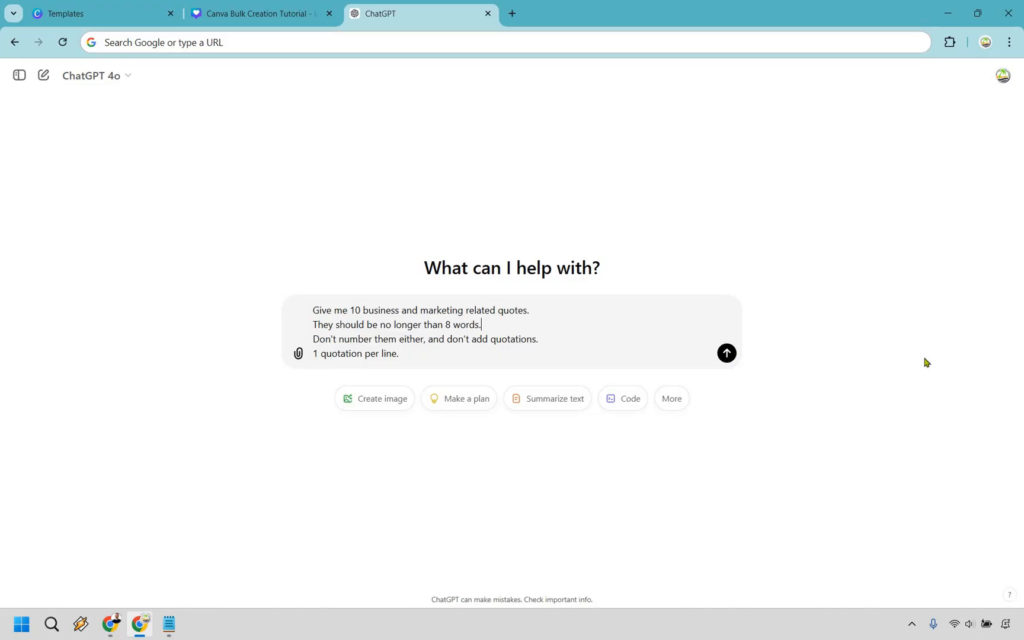
key(Return)
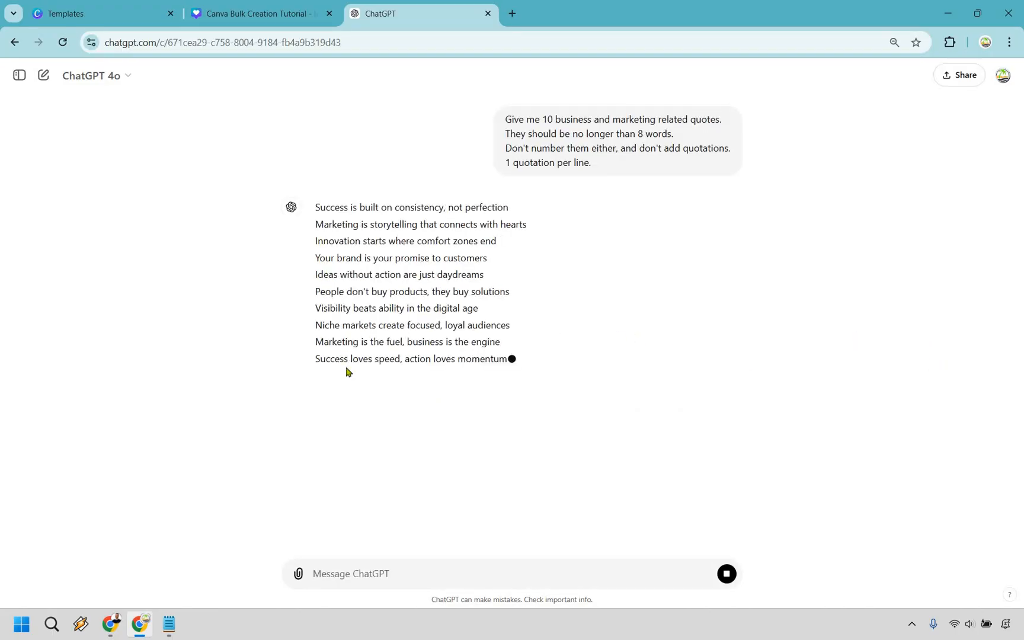
click(338, 384)
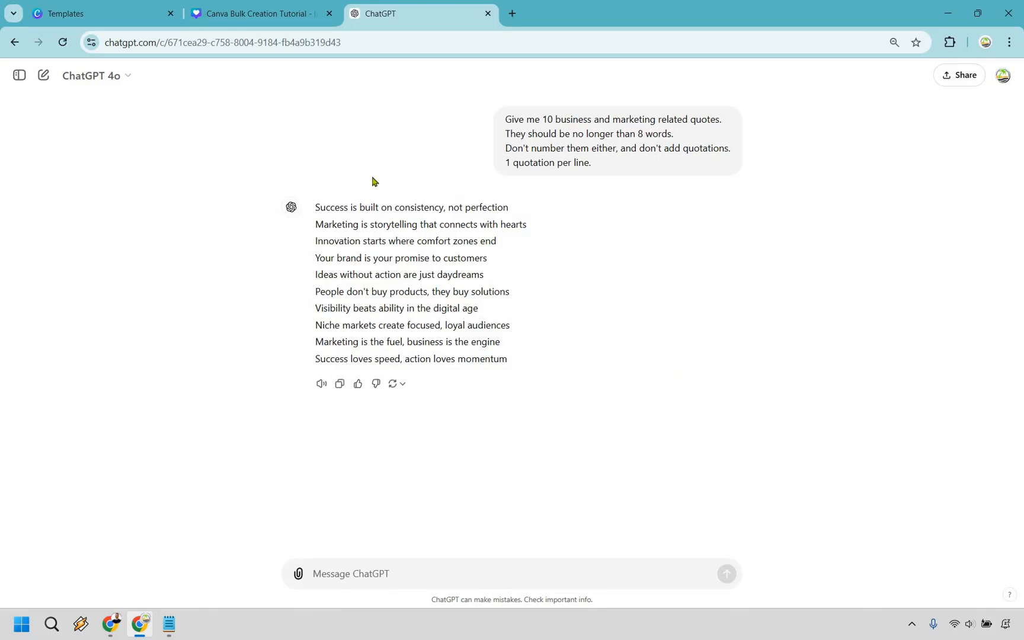
- Back in the Canva design, start manual data entry for Bulk create and delete the Email column
click(281, 17)
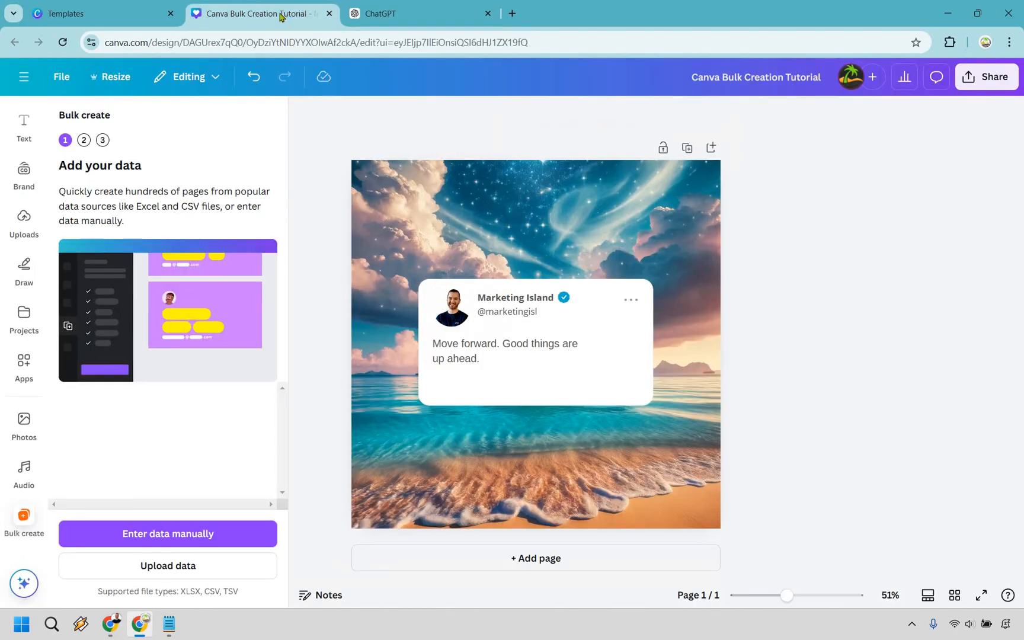
click(185, 541)
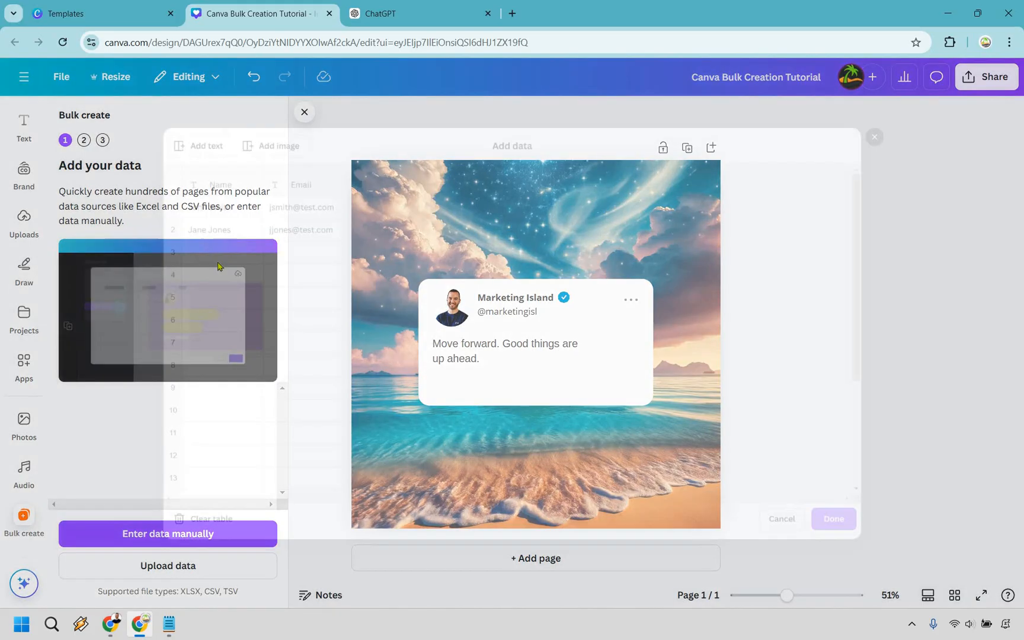
click(258, 161)
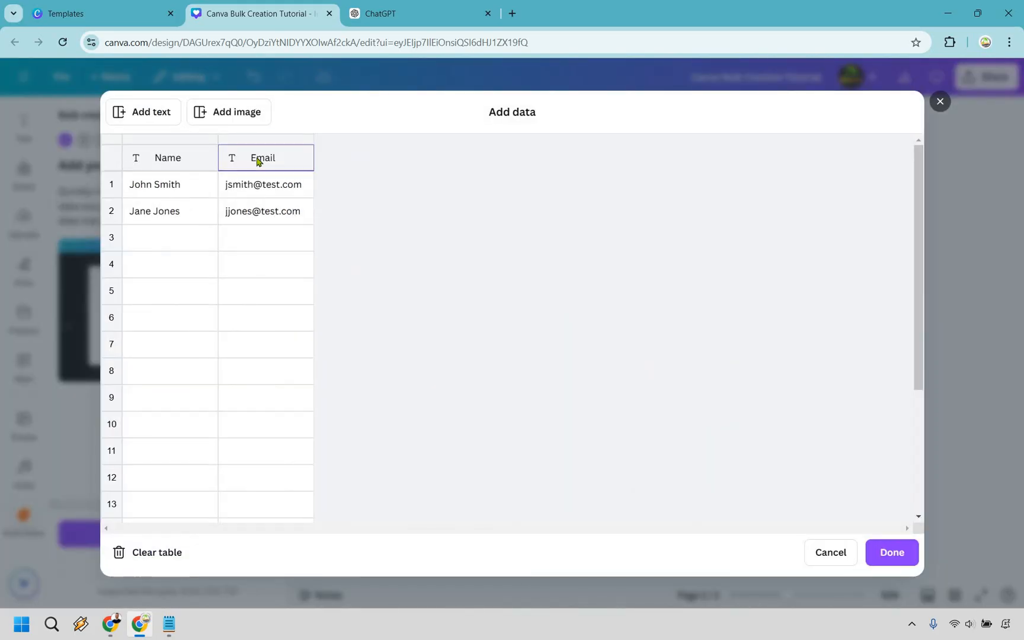
right_click(257, 159)
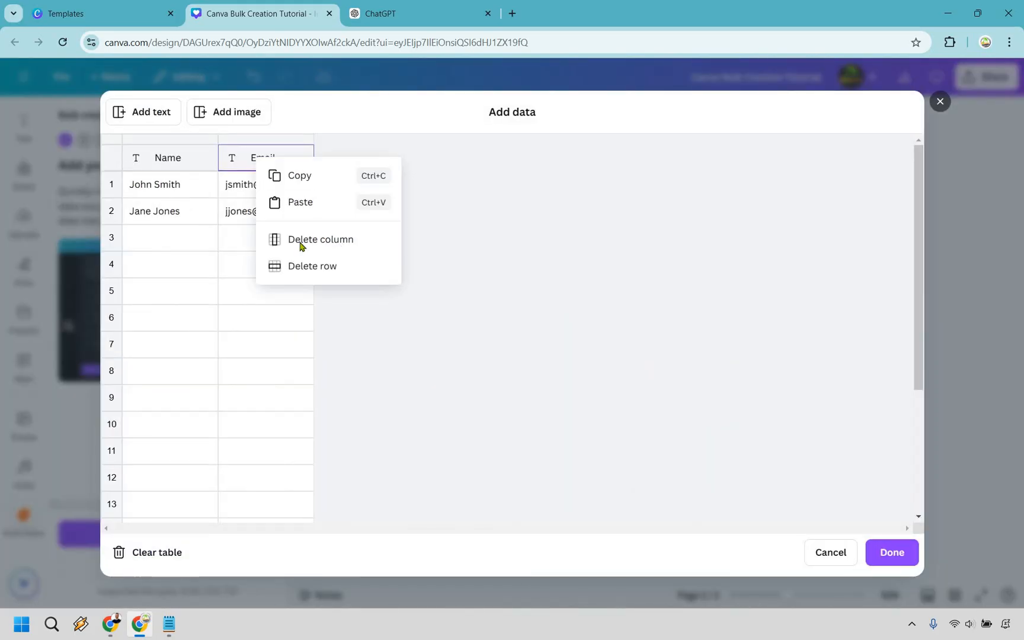
key(Return)
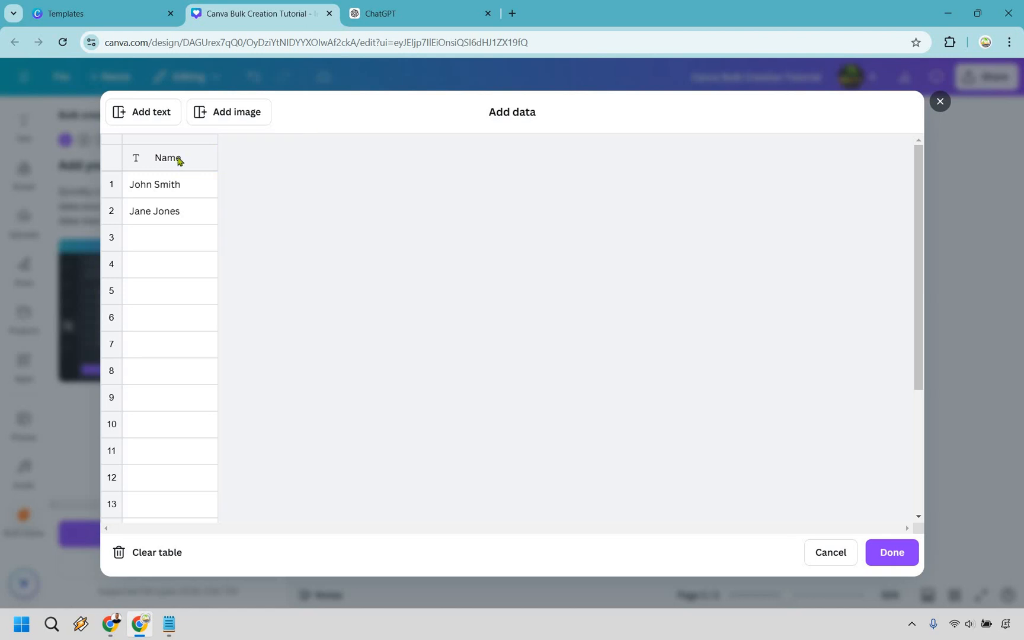
- Rename the remaining Name column to "Quotes"
click(183, 161)
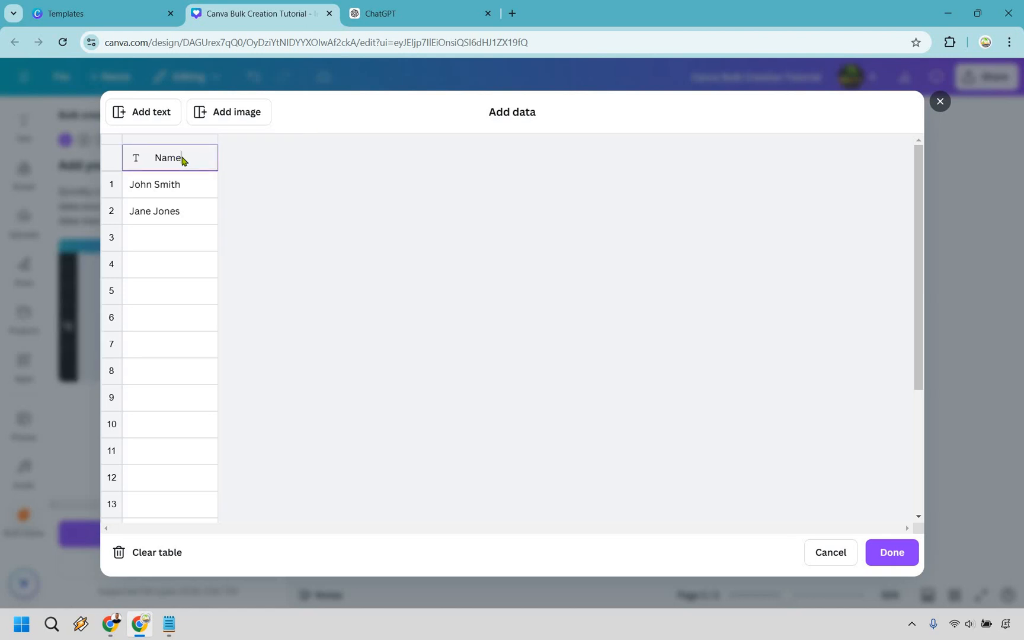
key(ctrl+a)
key(BackSpace)
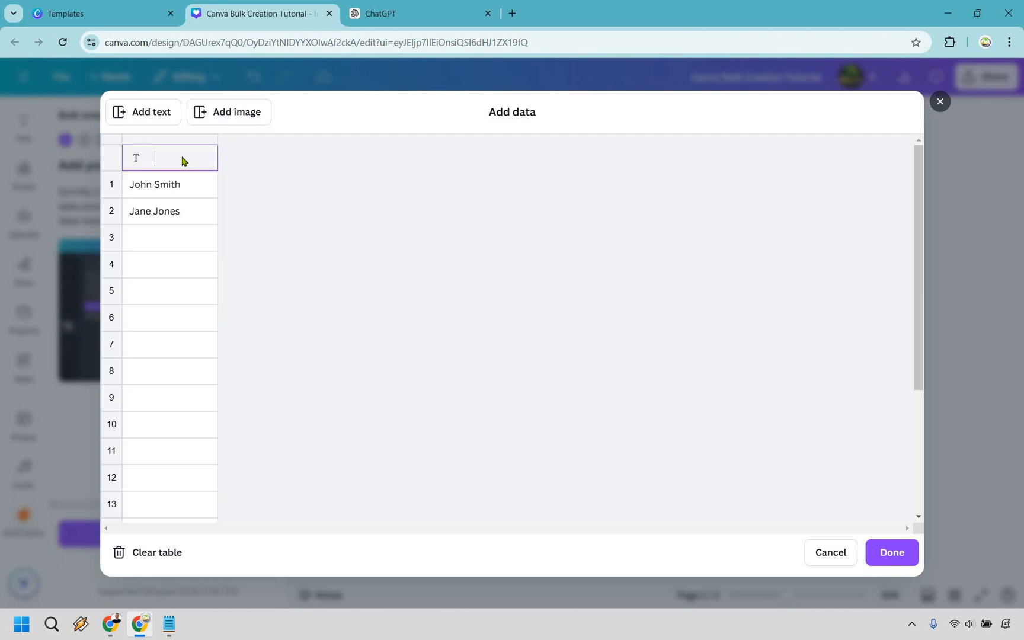
text(Quote)
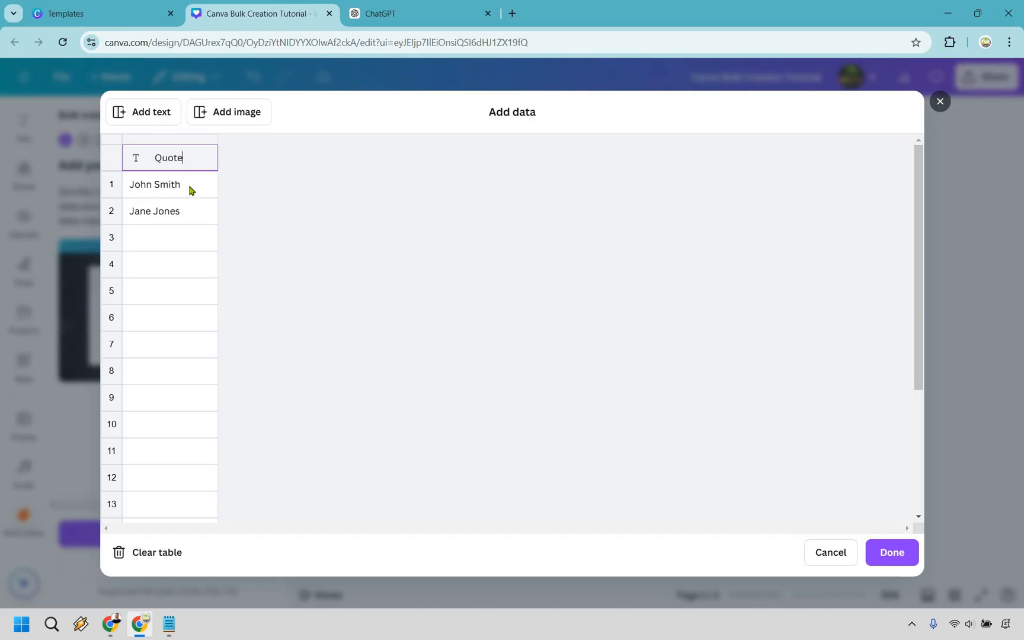
text(s)
- Paste the copied quotes into the Quotes column starting at row 1 and finish the data entry
click(191, 190)
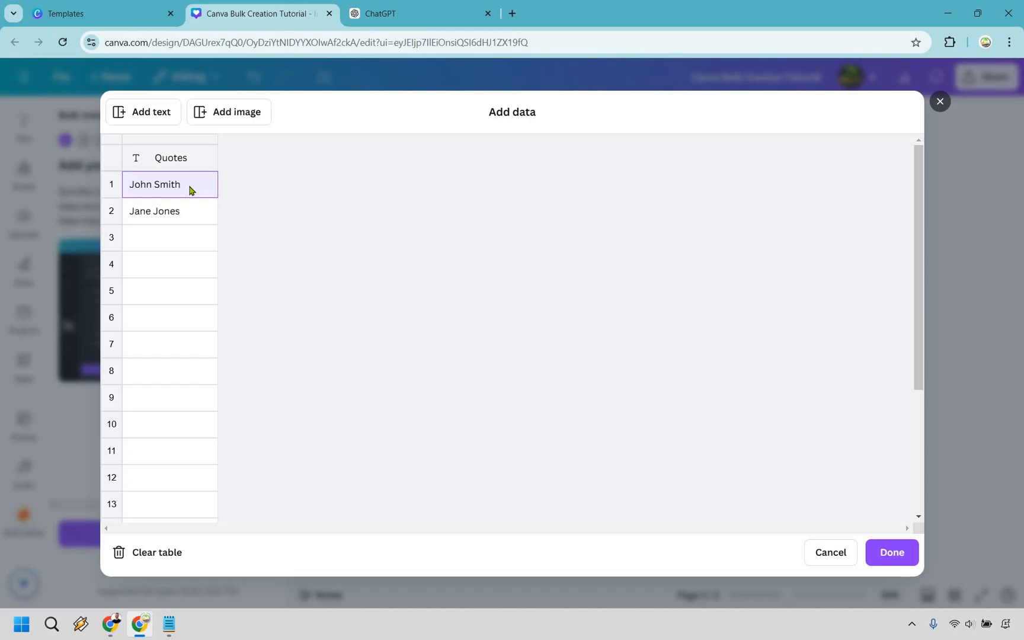
key(ctrl+v)
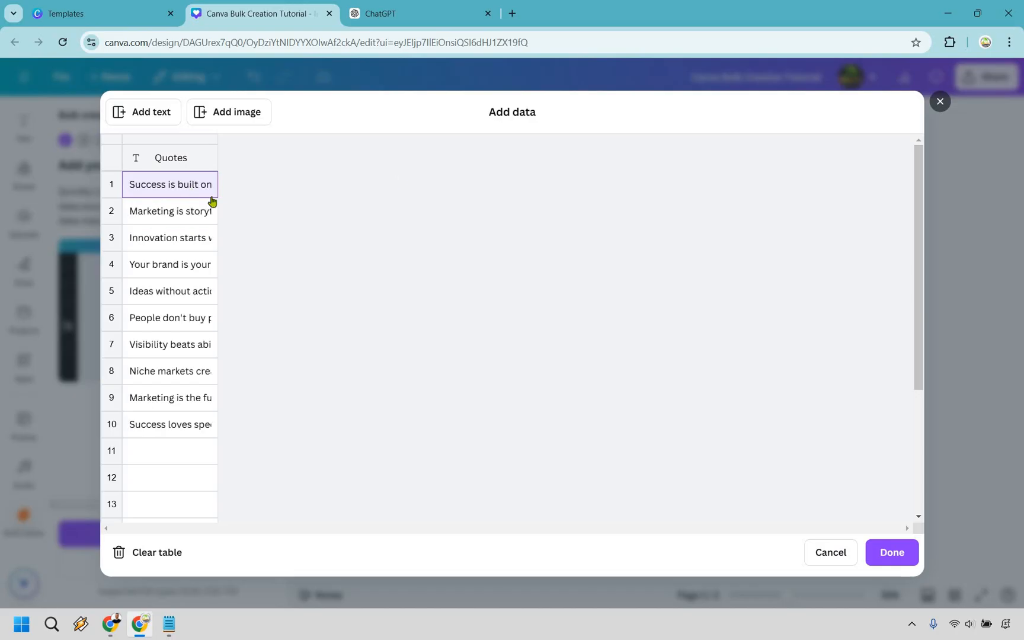
right_click(211, 195)
click(564, 263)
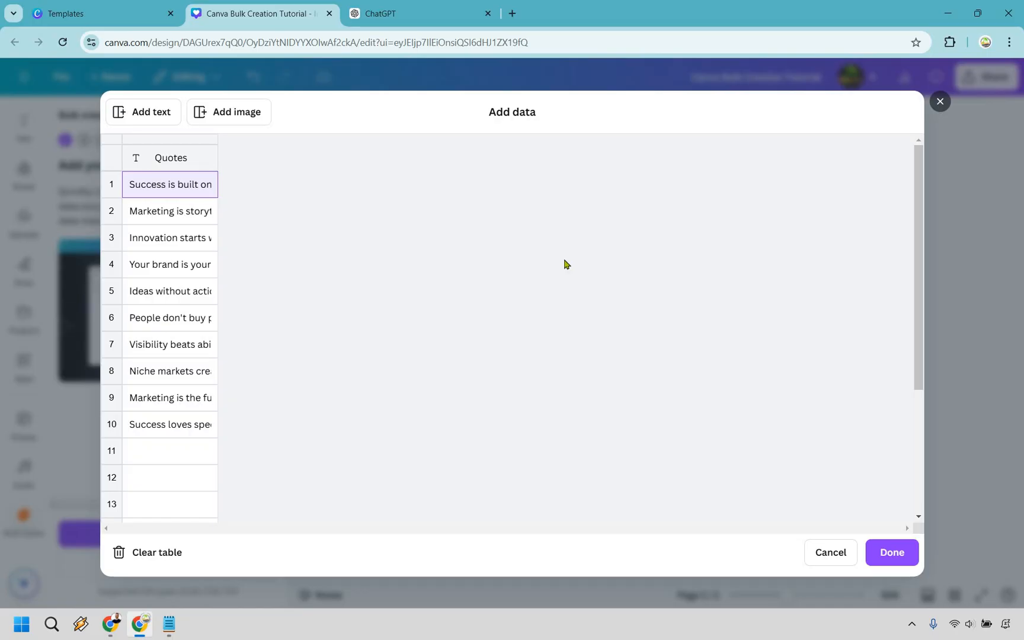
click(908, 559)
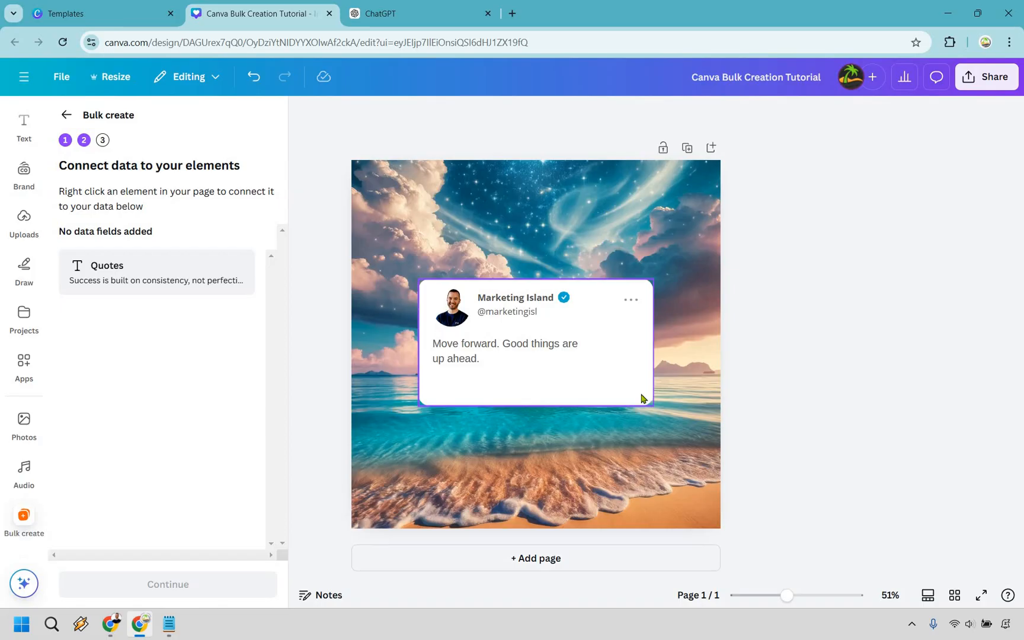
- Connect the card's quote text to the Quotes data field and generate 10 designs from all rows
right_click(562, 361)
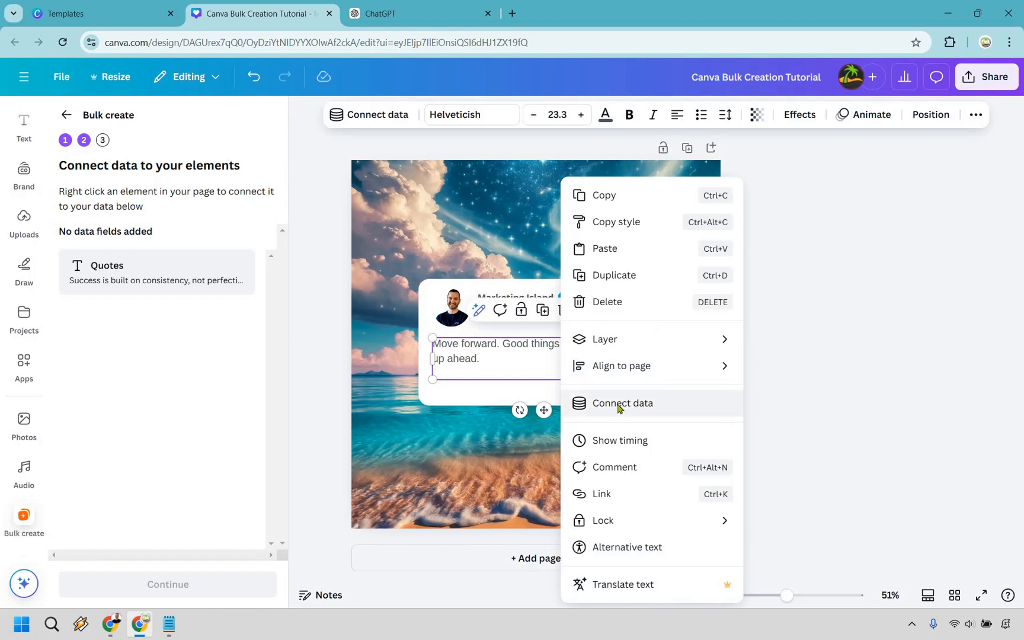
click(618, 407)
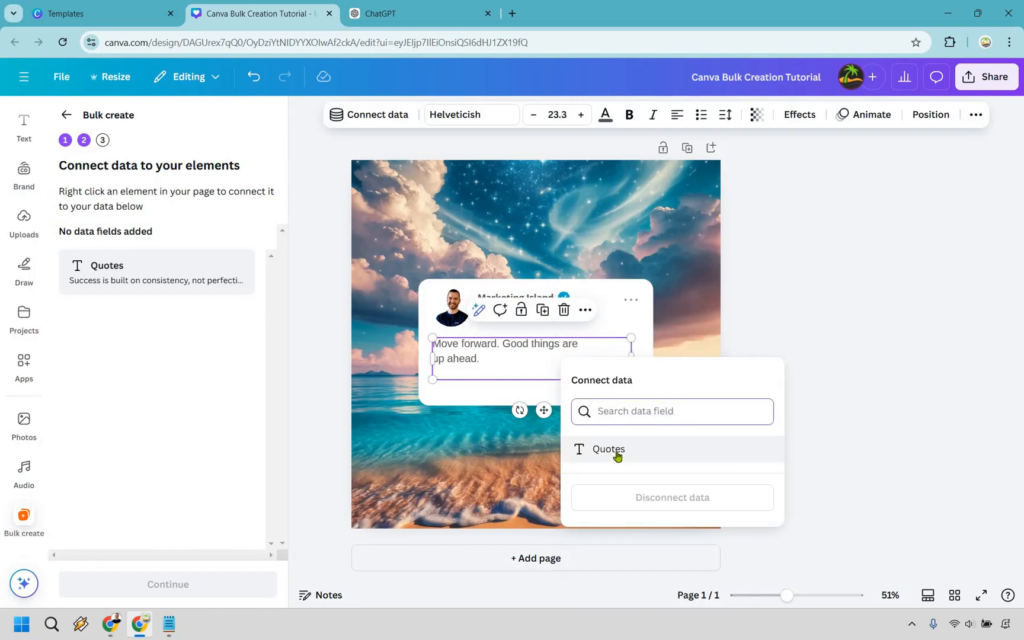
click(610, 449)
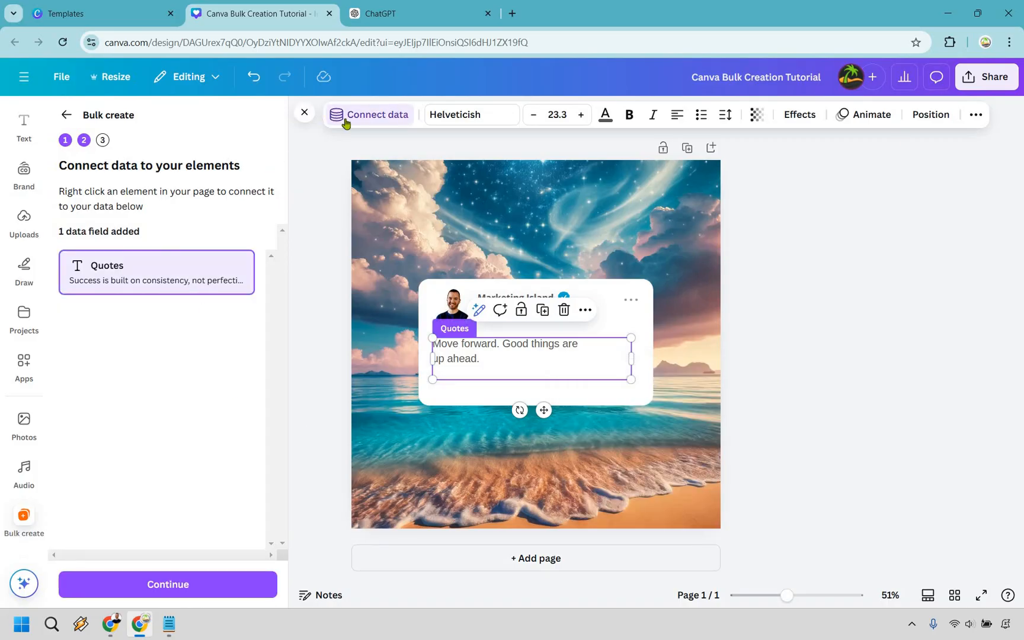
click(188, 585)
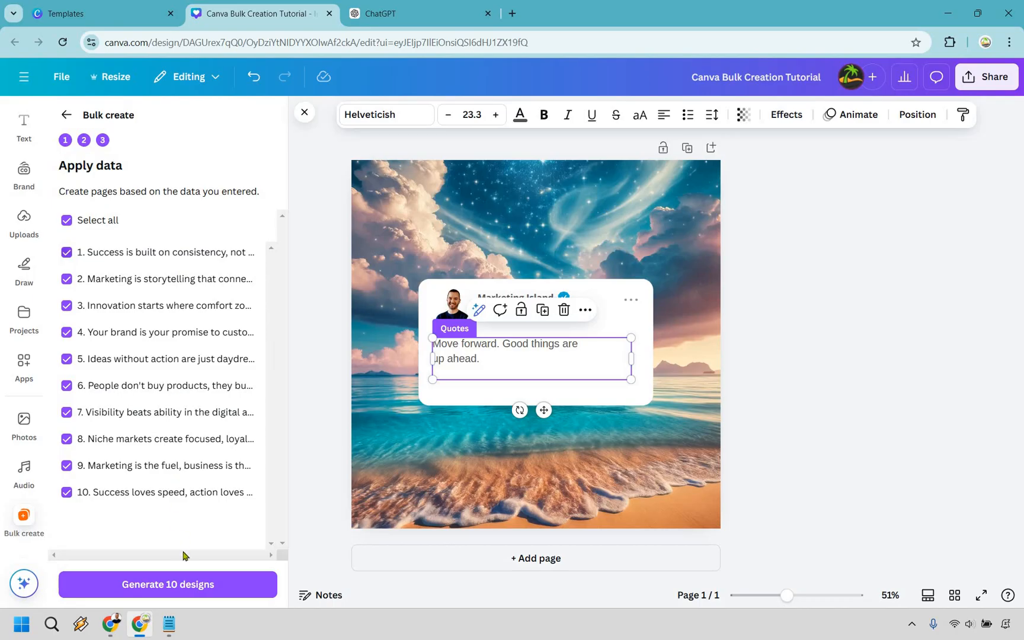
click(181, 583)
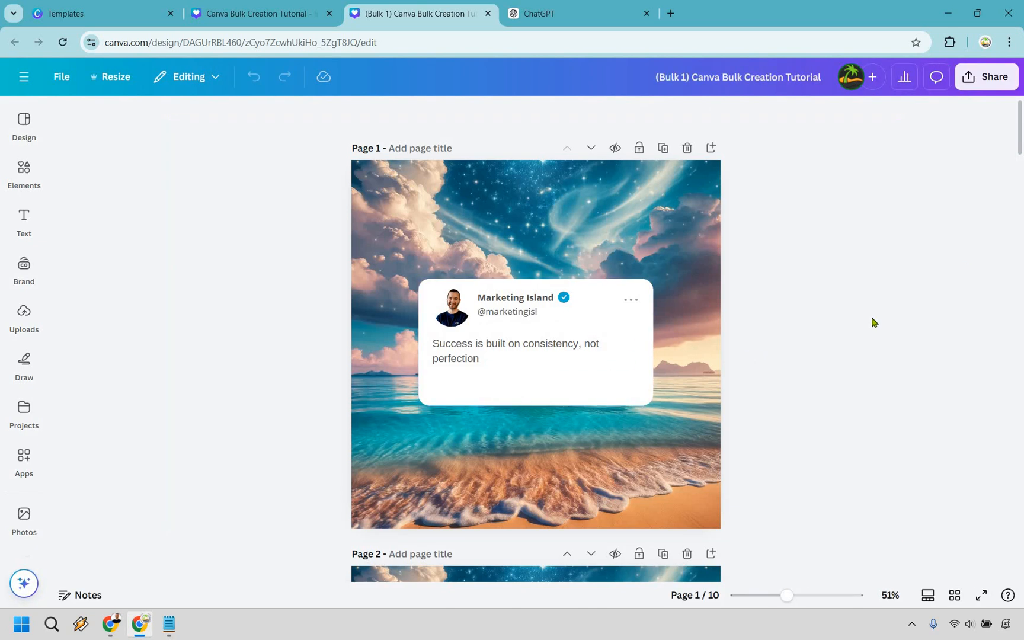
- Look through the generated pages to check the quote placed on each card
scroll(873, 321, down, 8)
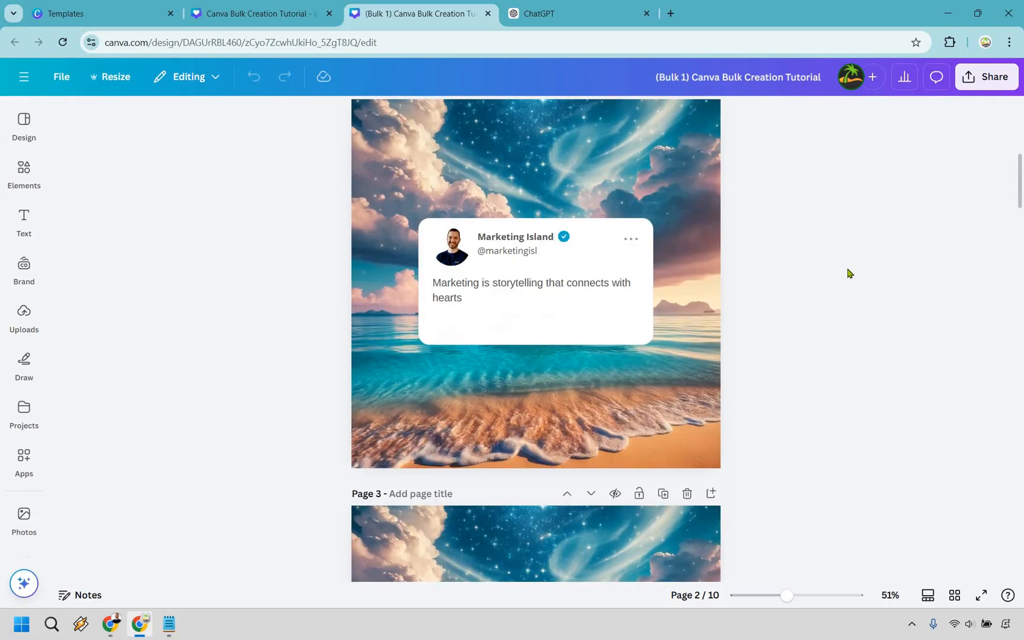
scroll(850, 251, down, 8)
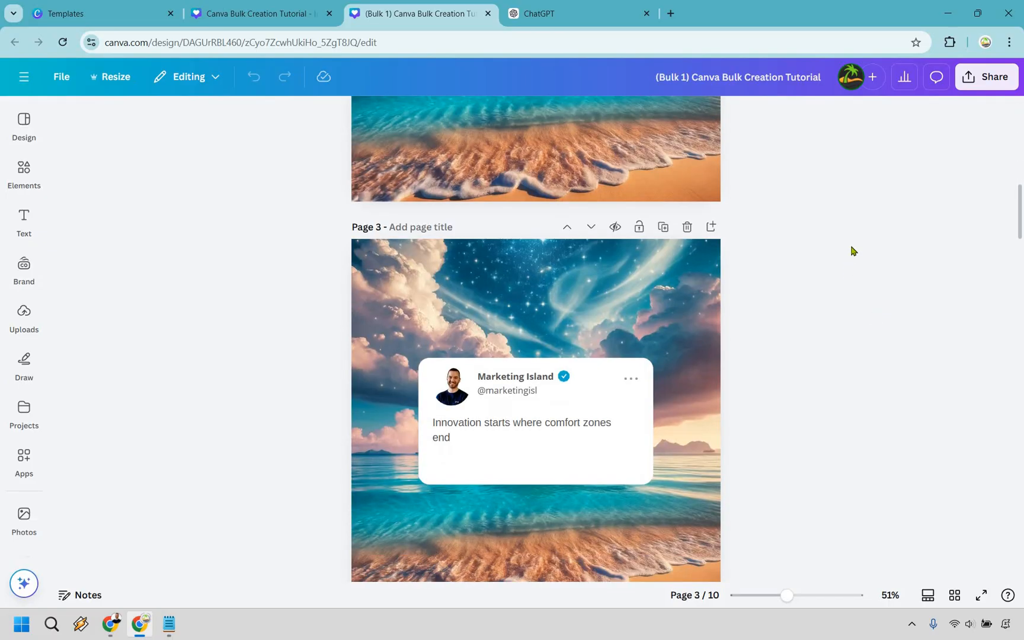
scroll(850, 251, down, 16)
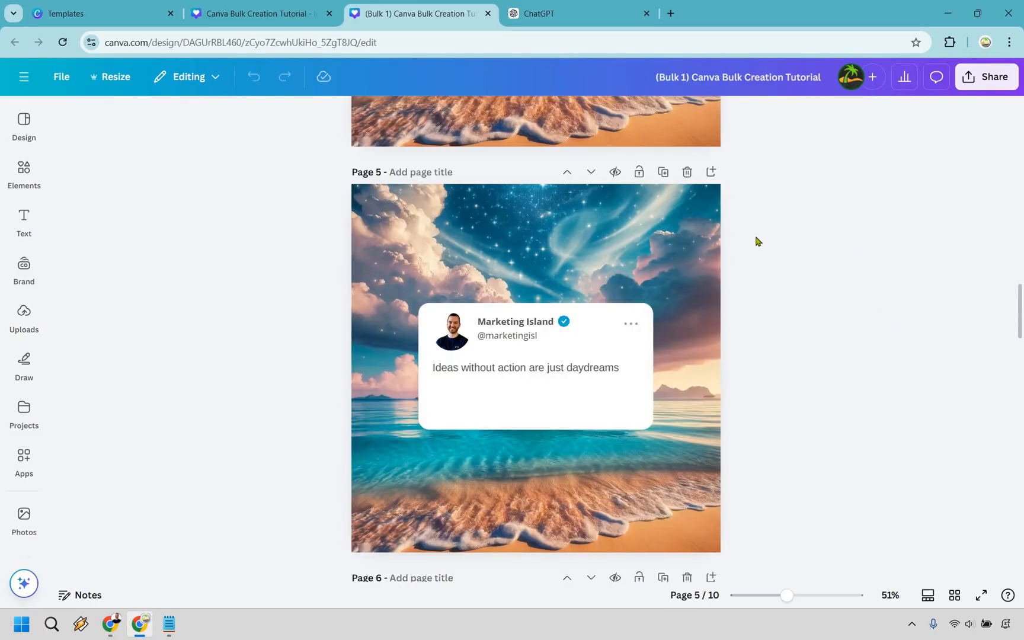
scroll(923, 242, down, 4)
scroll(894, 240, down, 12)
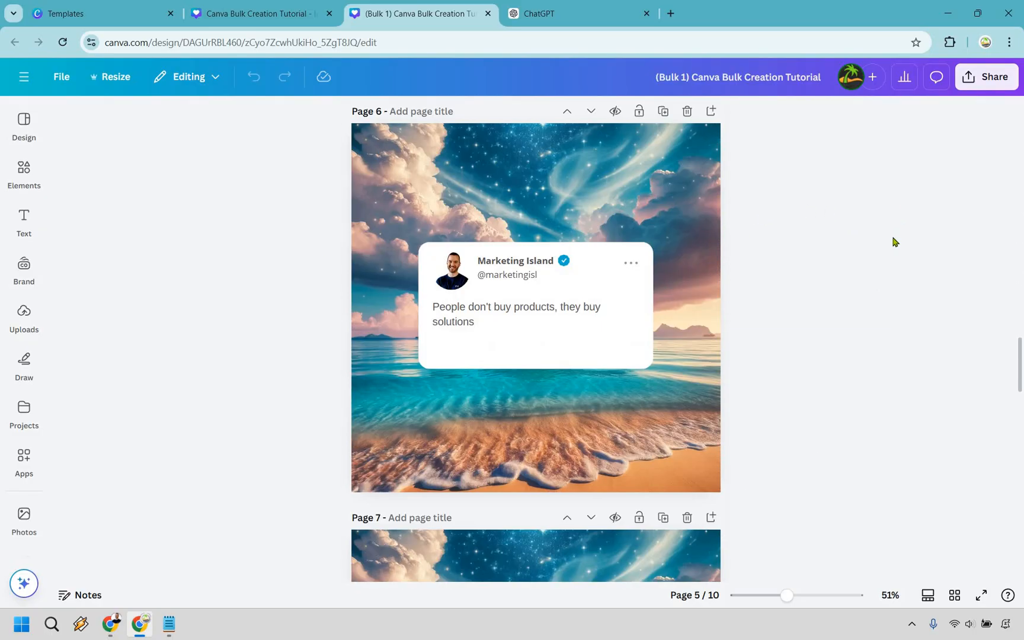
- Review the remaining generated posts through page 10 and return to page 1
scroll(894, 241, down, 18)
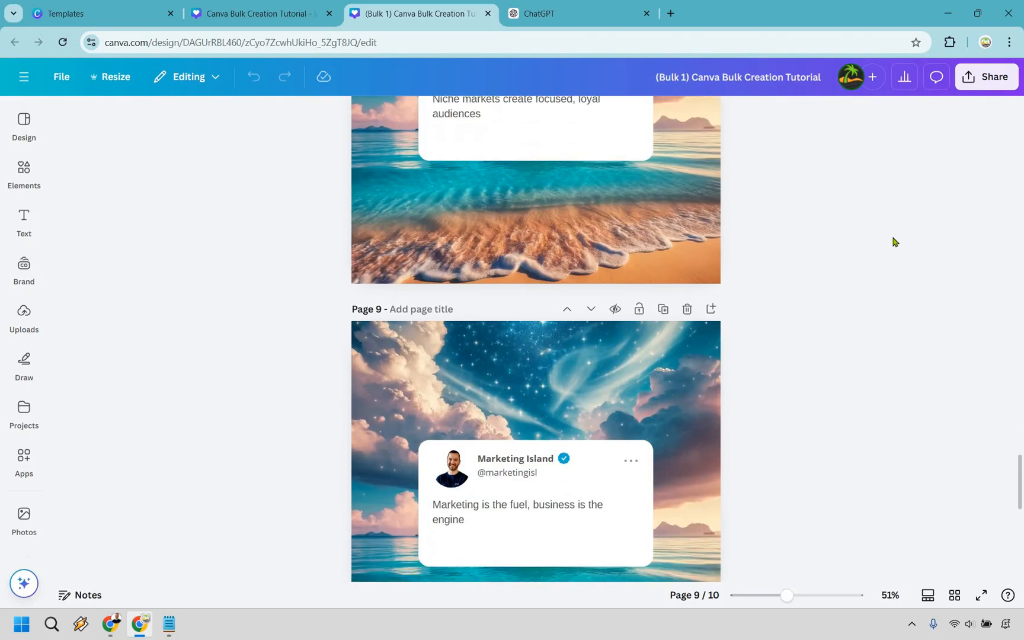
scroll(894, 241, down, 6)
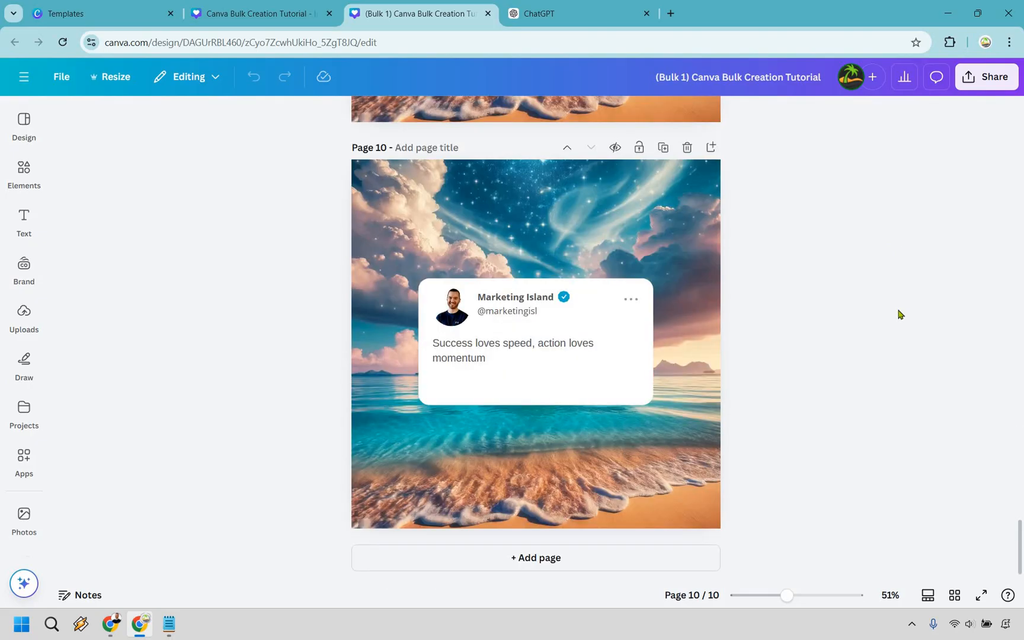
scroll(898, 314, up, 20)
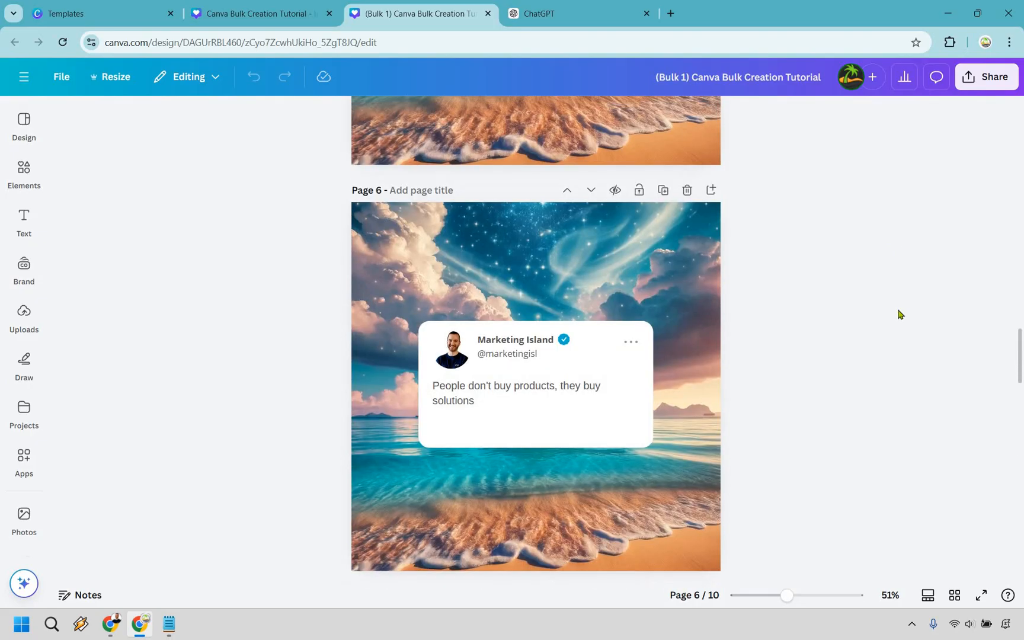
scroll(899, 314, up, 20)
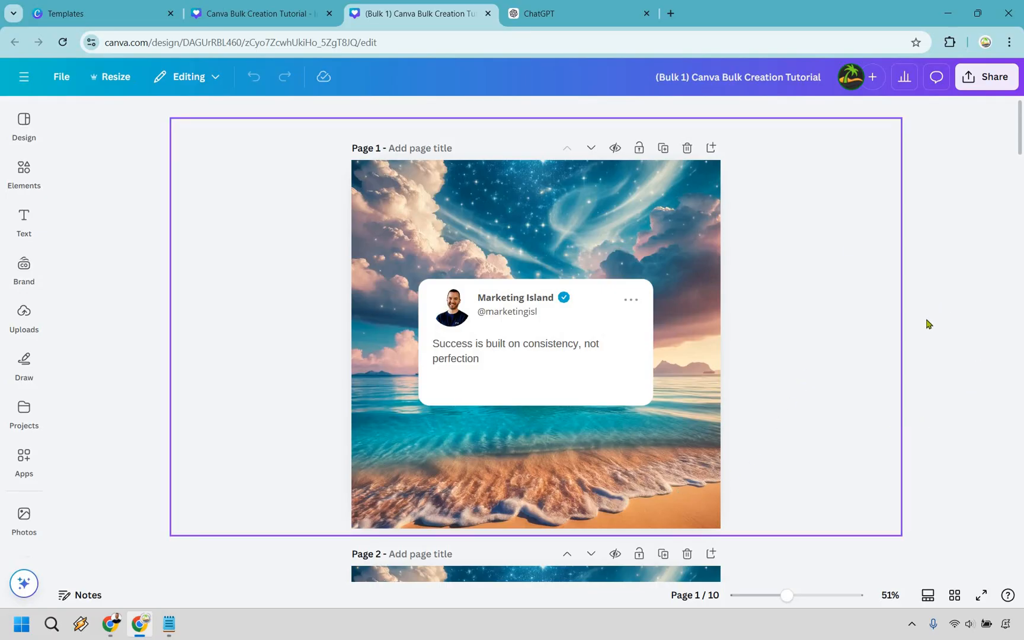
- Revisit the original template design to view its Quotes placeholder, and return to the bulk-created design
click(291, 5)
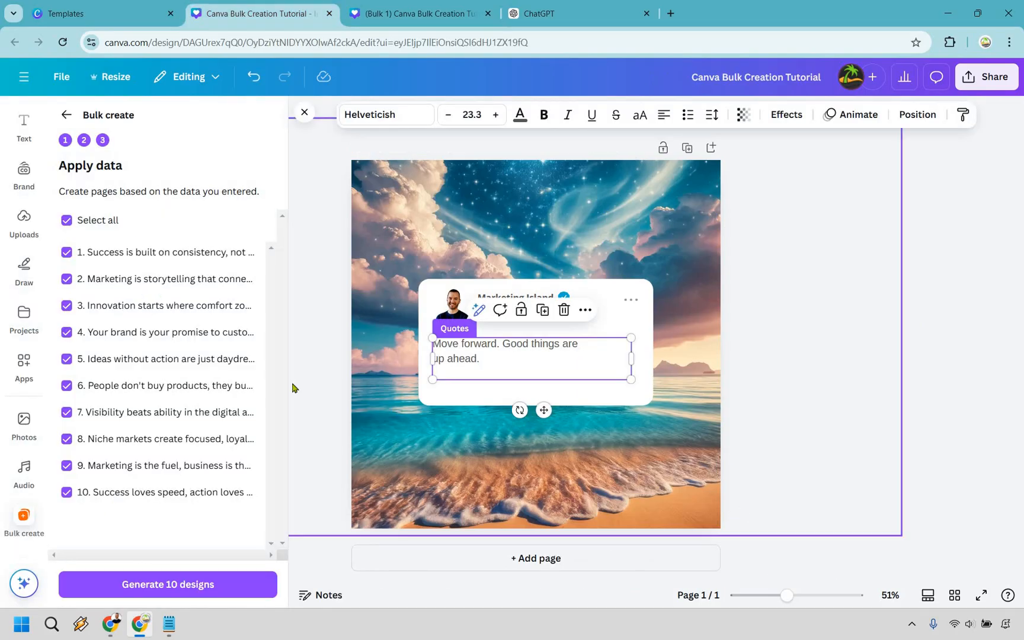
click(742, 262)
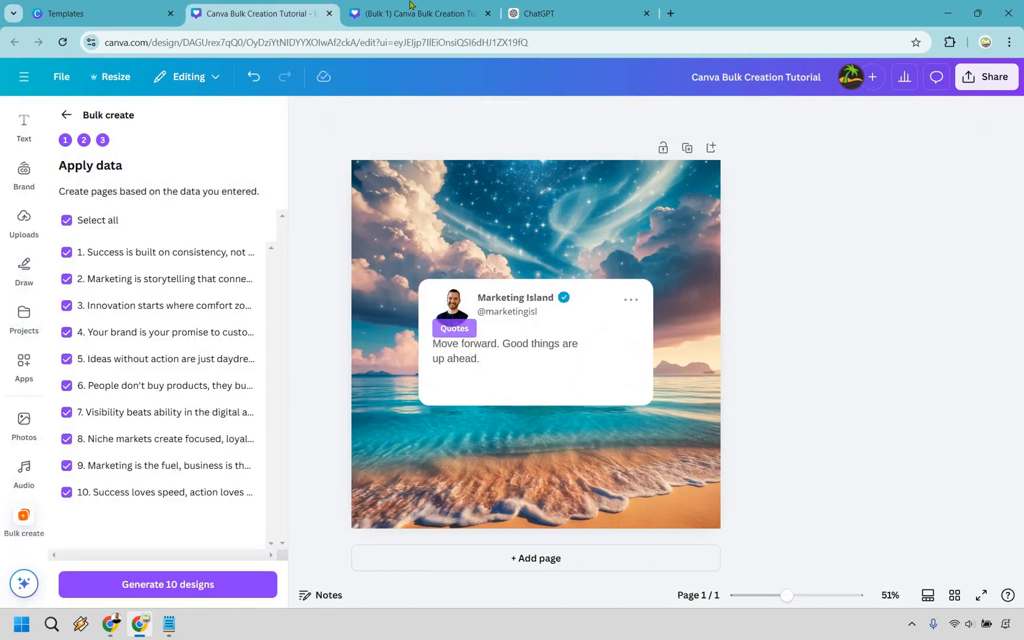
click(413, 16)
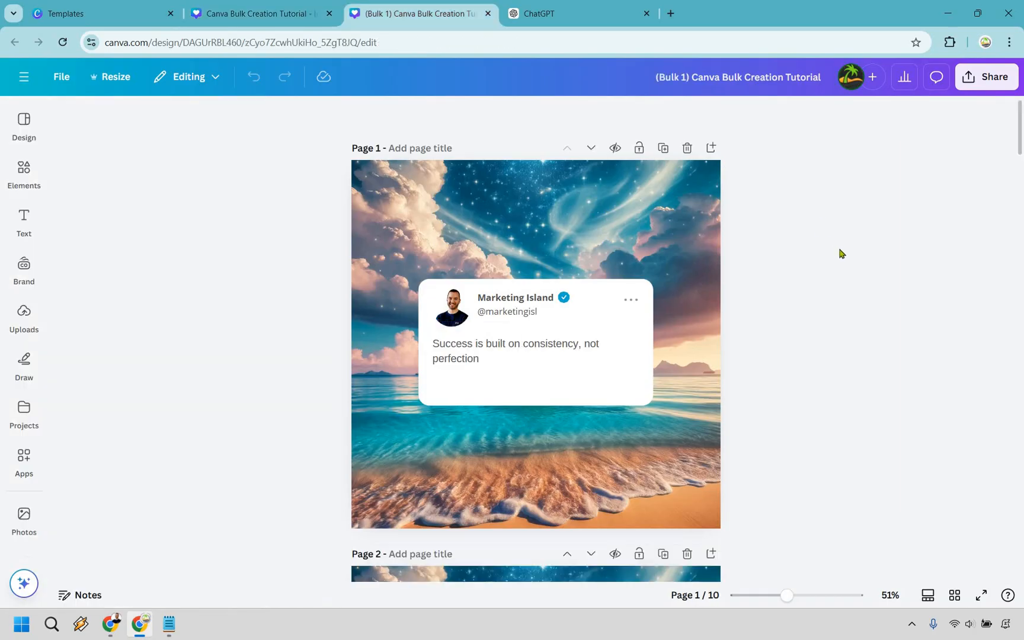
- Set up a PNG download of the bulk-created design with all pages (1–10) selected
click(986, 78)
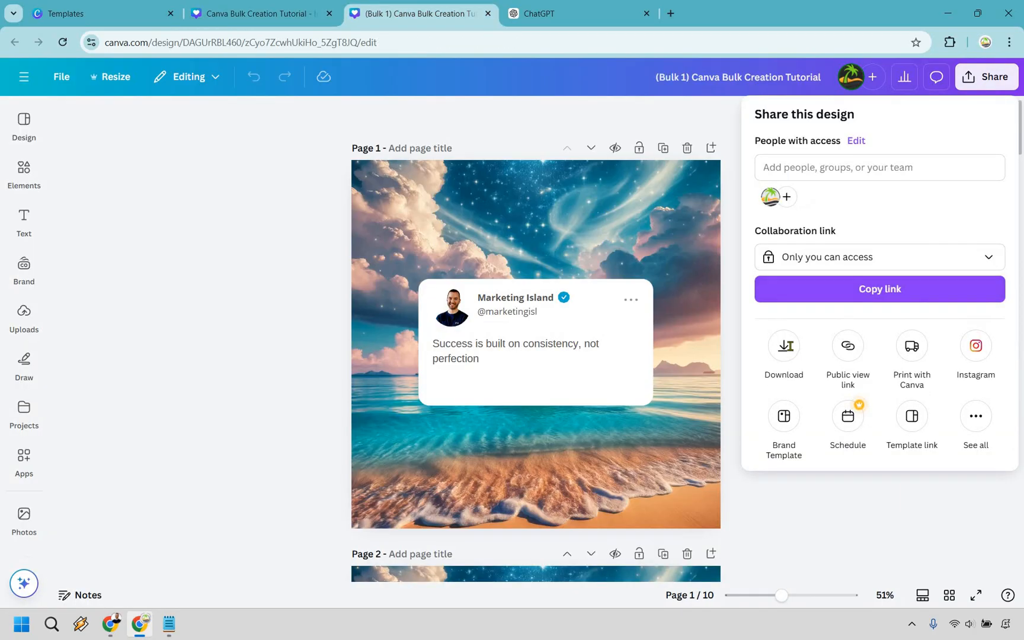
click(788, 346)
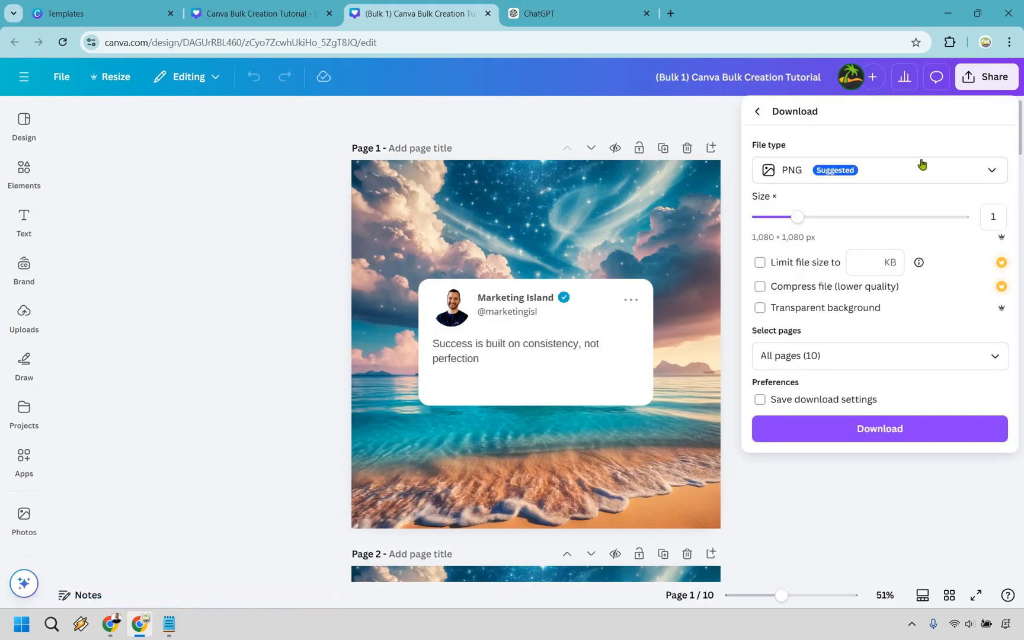
click(815, 287)
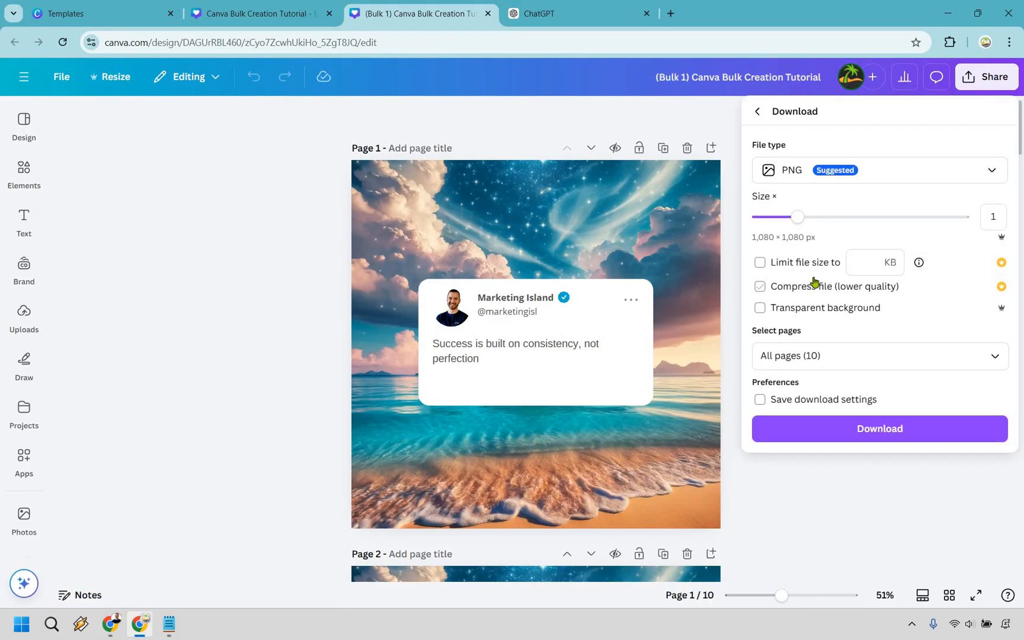
click(890, 358)
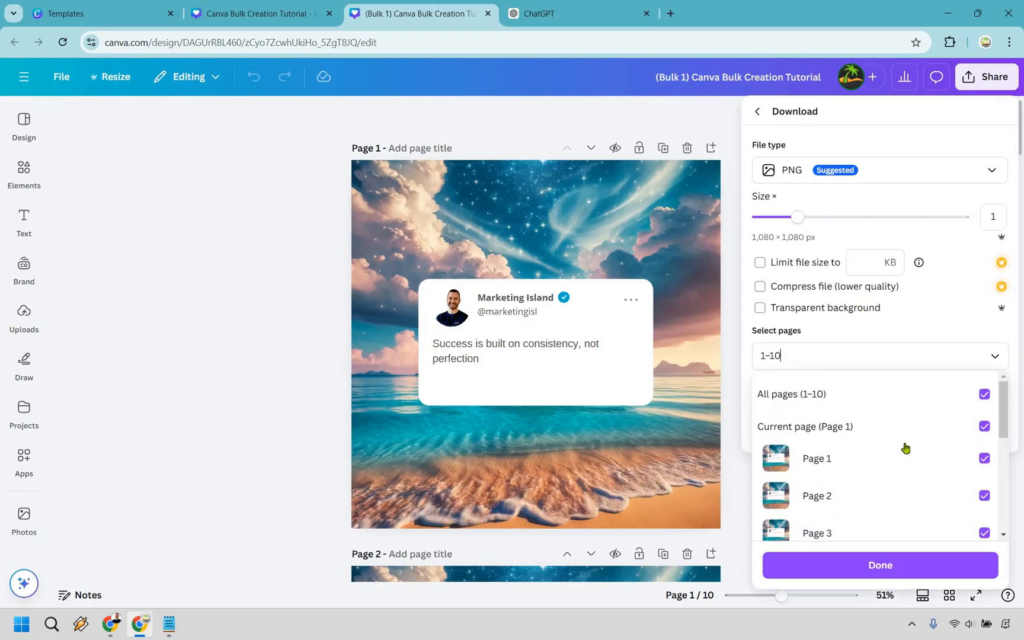
scroll(906, 446, down, 5)
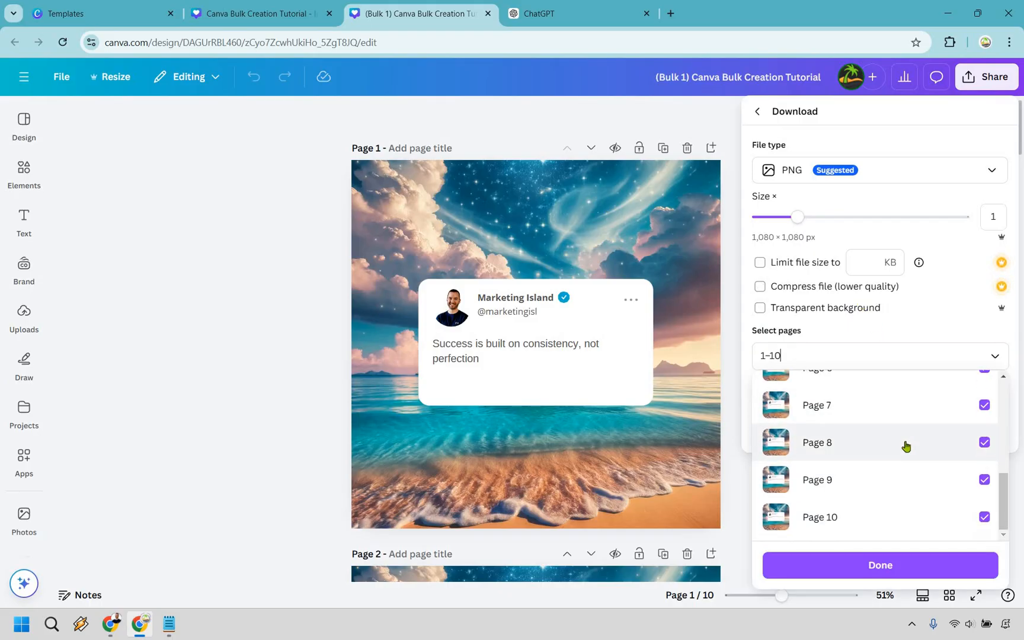
click(949, 564)
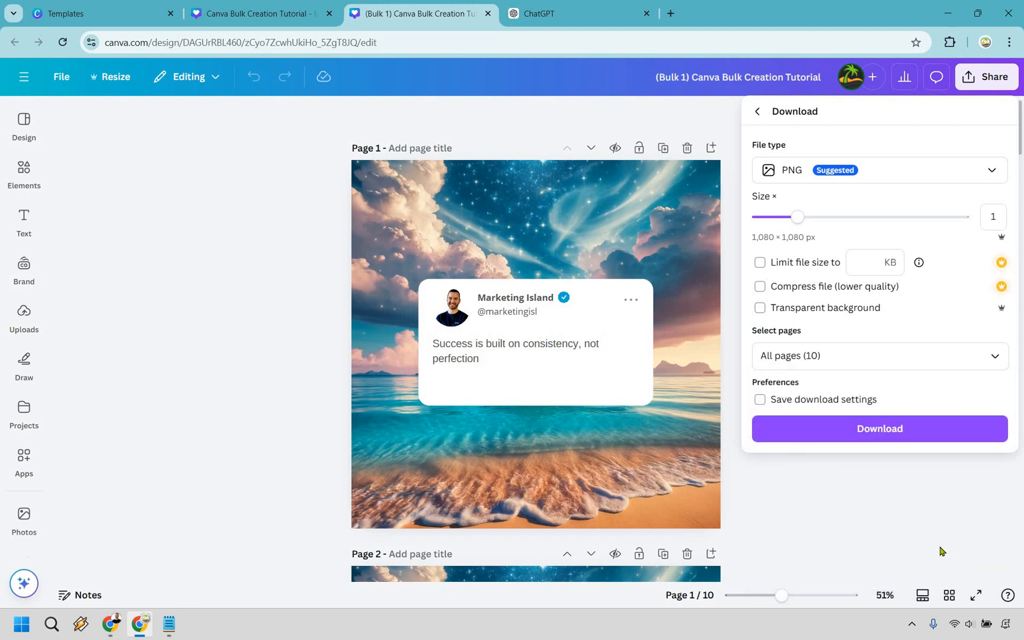